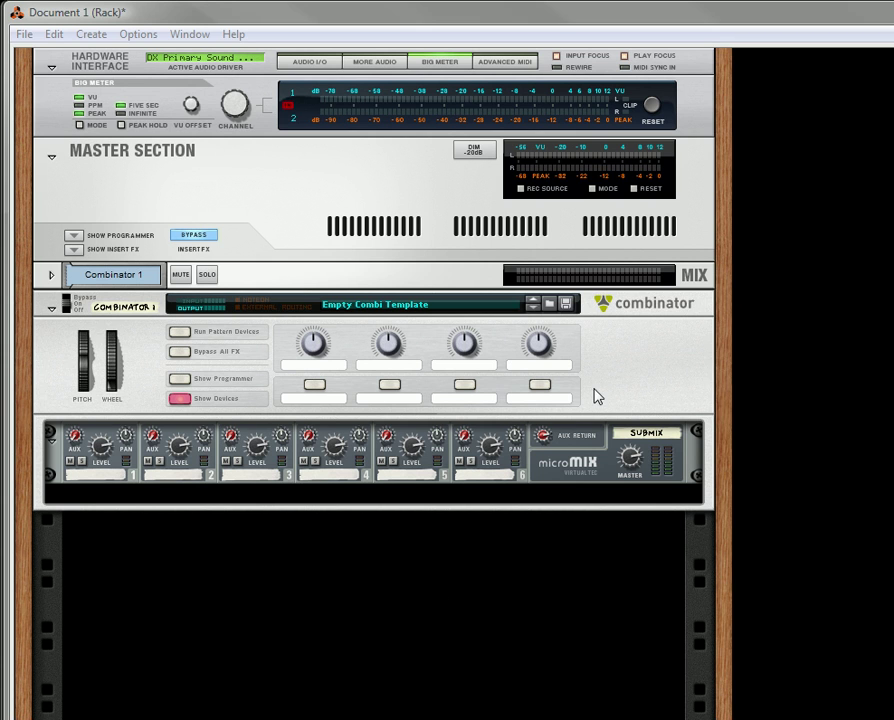
Add a Thor synth to the Combinator and load Circle of Fifths.thor from the Poly Synths folder
right_click(549, 468)
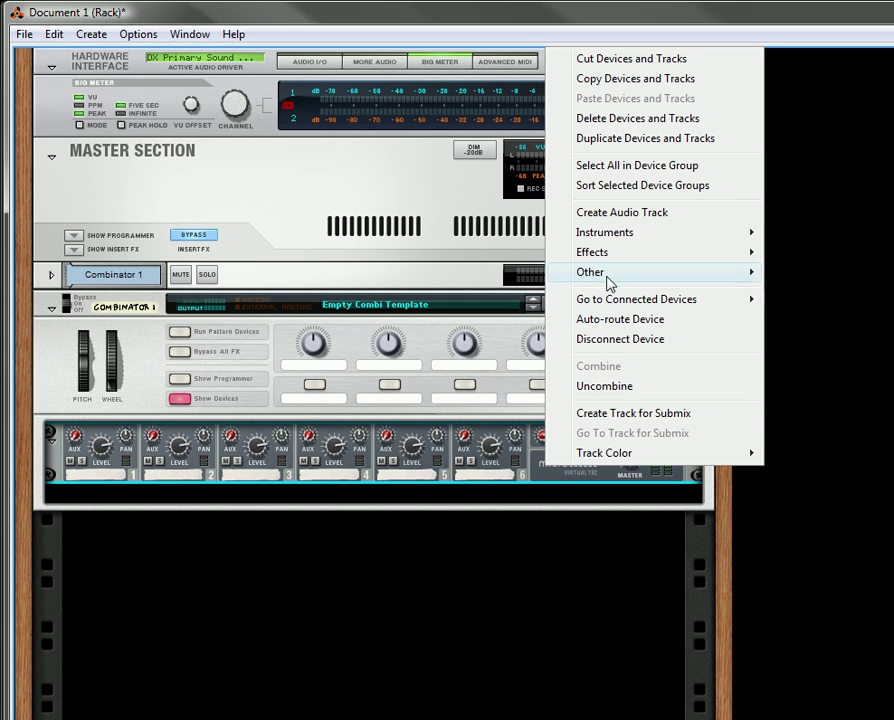
mouse_move(617, 234)
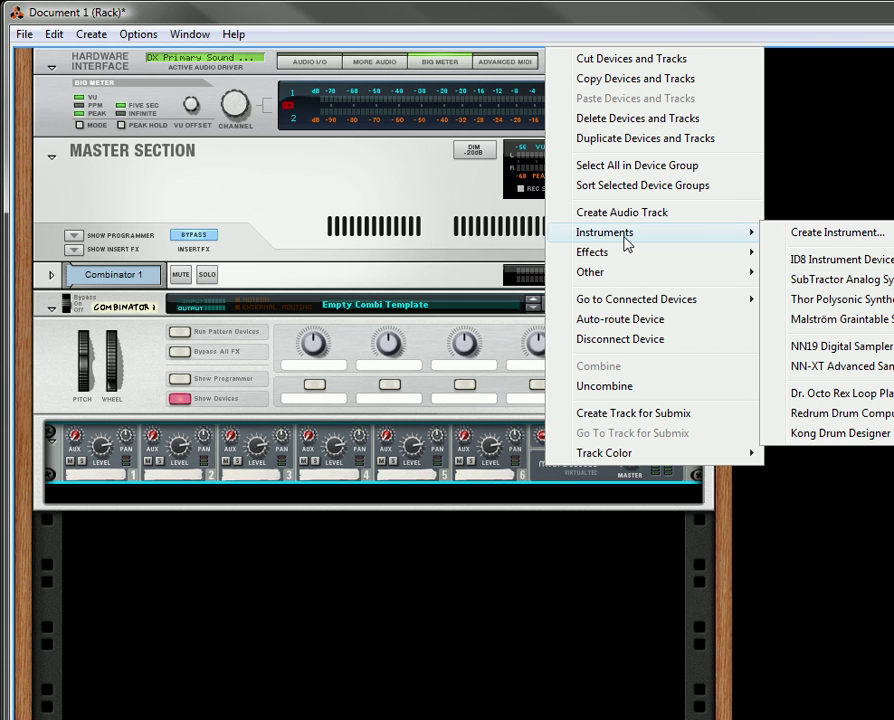
left_click(828, 300)
left_click(346, 405)
left_click(360, 415)
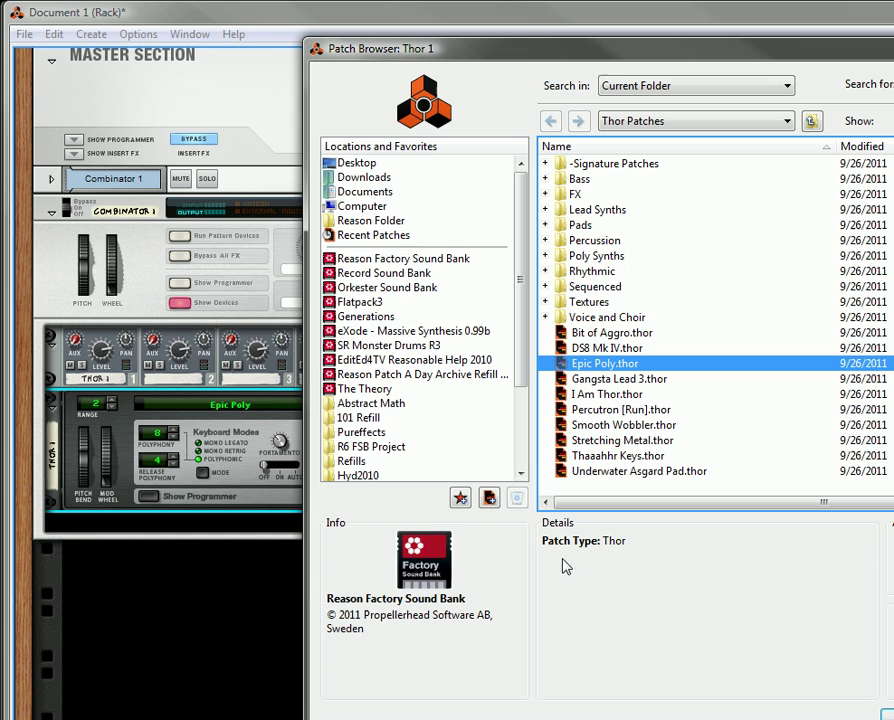
double_click(590, 256)
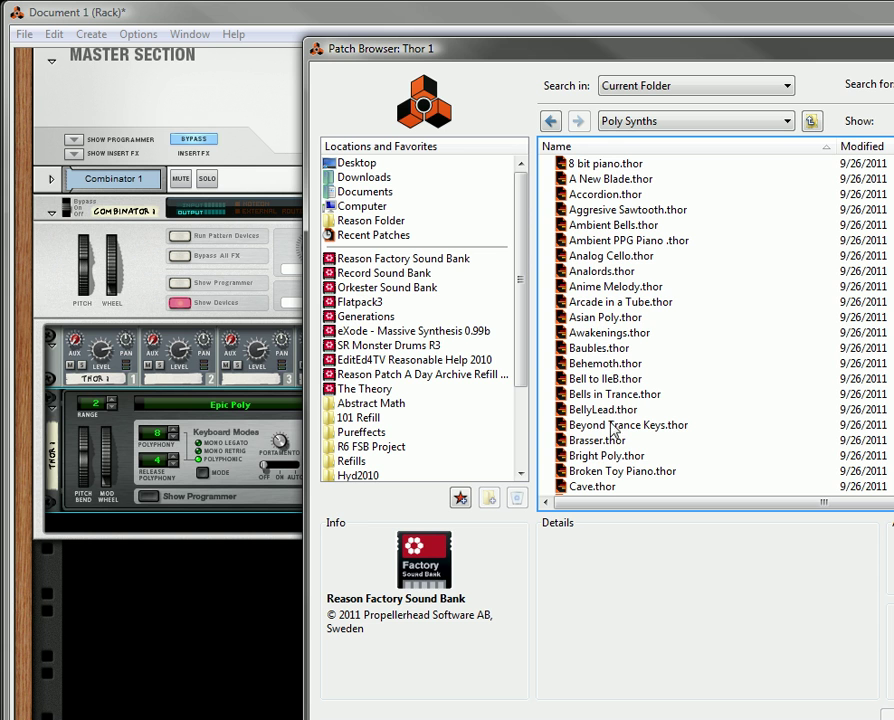
scroll(676, 390, "down", 4)
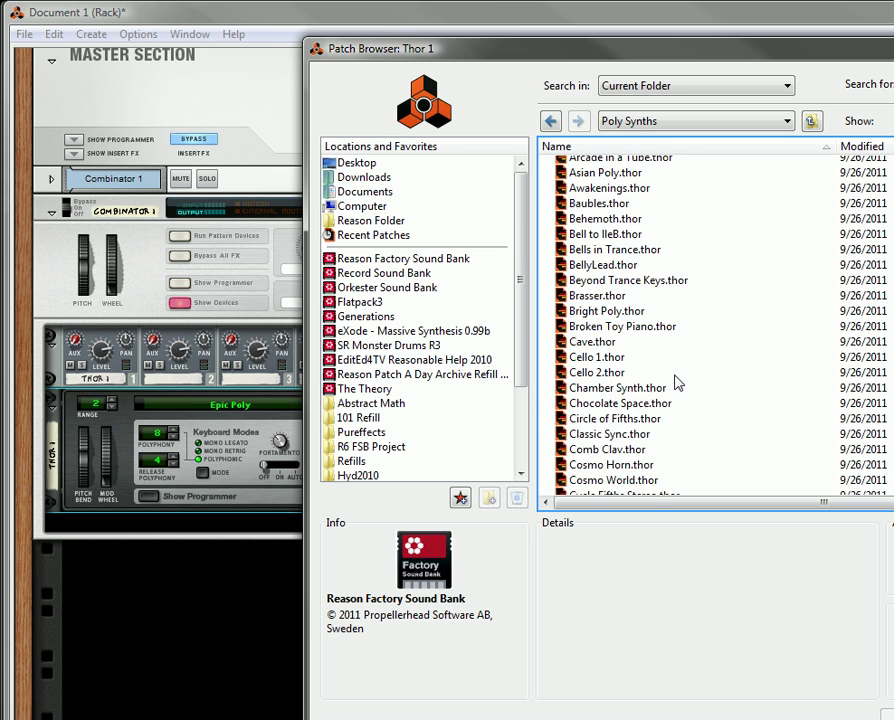
double_click(604, 376)
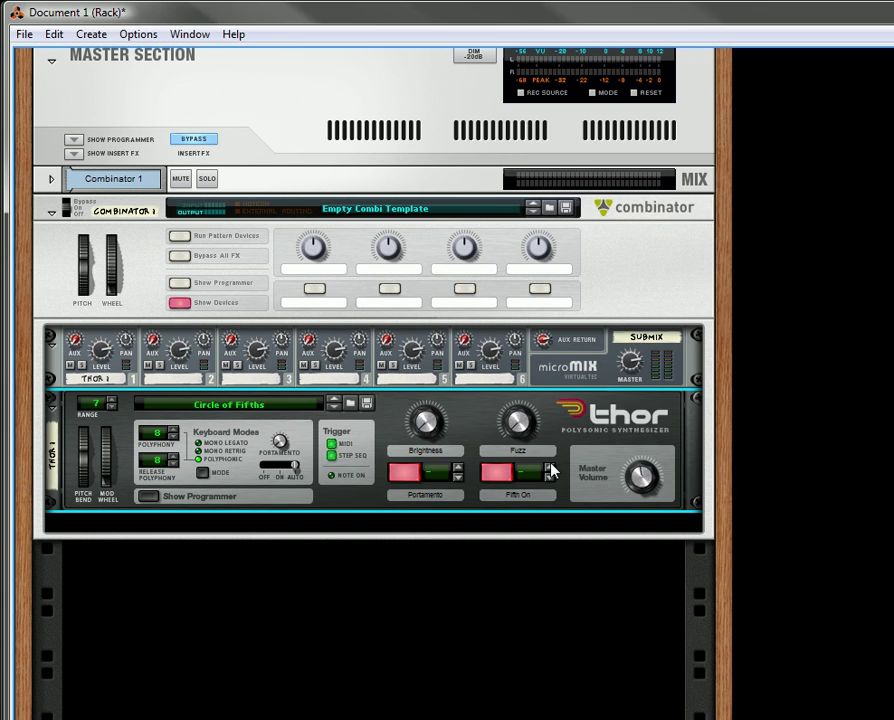
Turn off Thor's Fifth On button (Button 2)
left_click(495, 472)
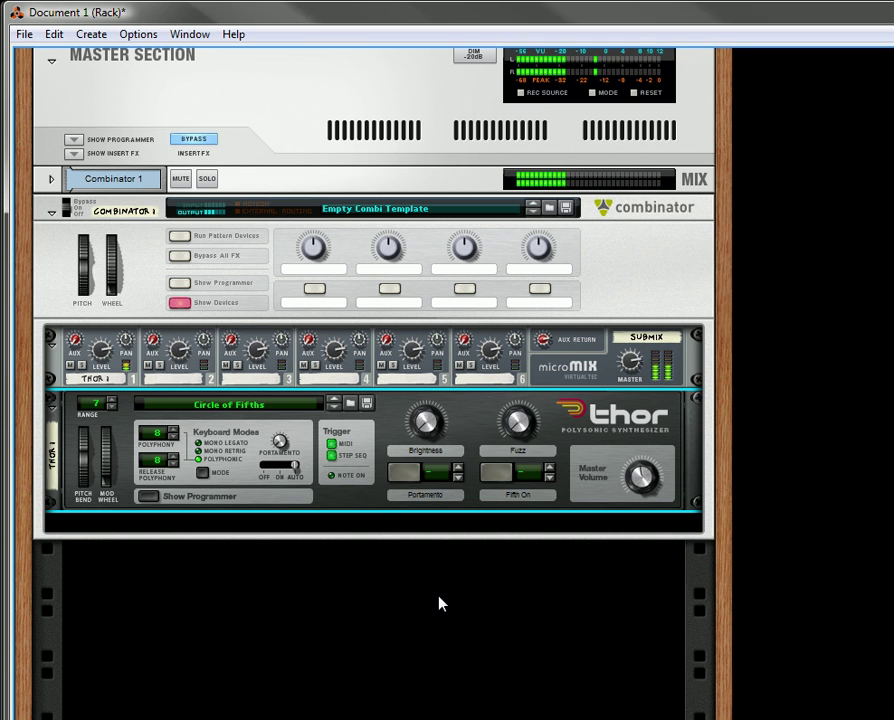
Insert The Echo effect into the Combinator directly below Thor
right_click(361, 508)
mouse_move(463, 424)
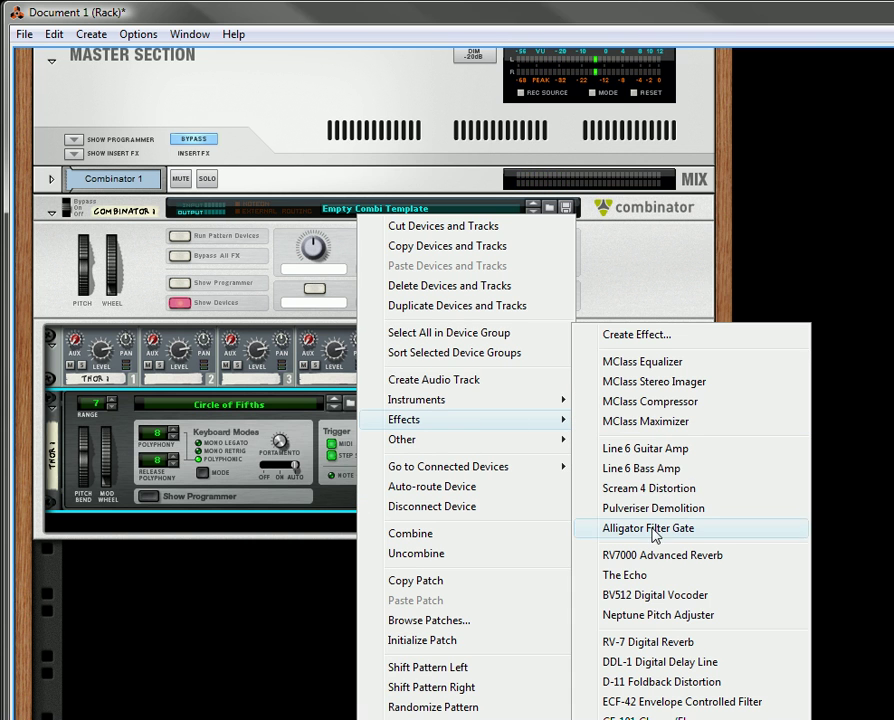
left_click(640, 576)
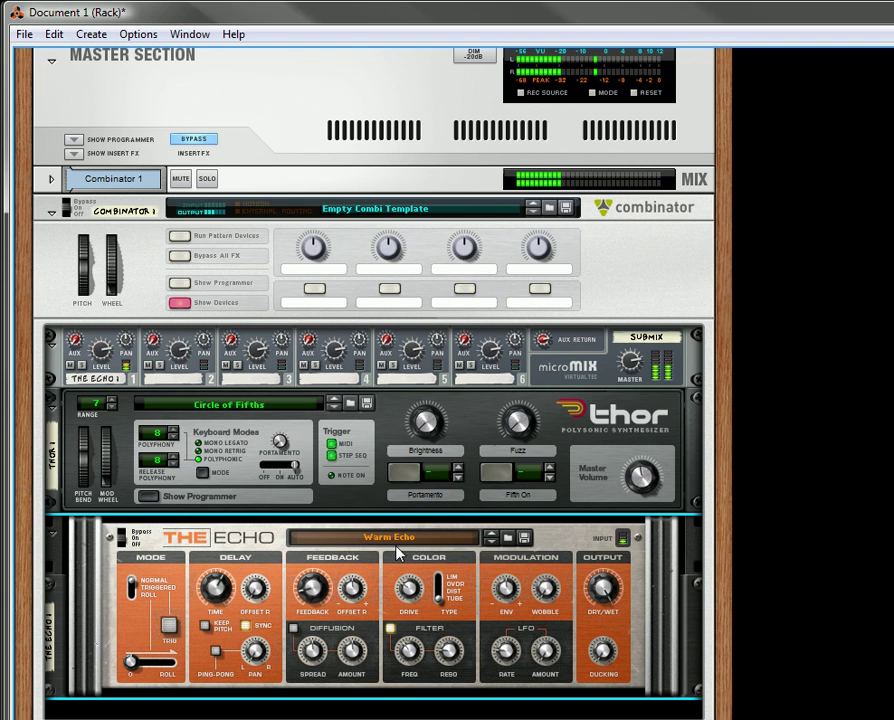
Reset The Echo to its Init Patch and shorten its delay time
right_click(278, 552)
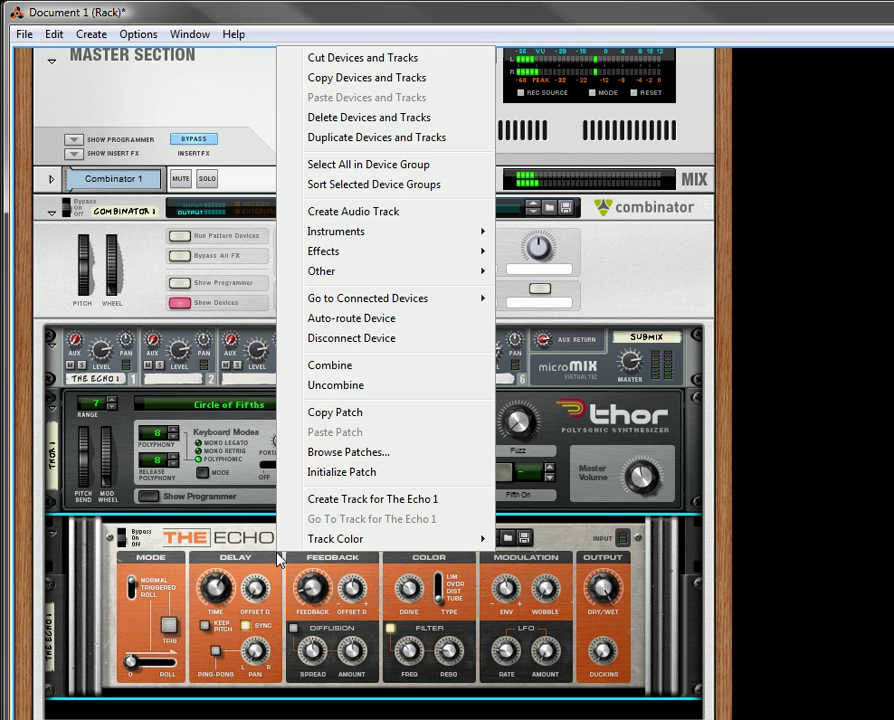
left_click(360, 472)
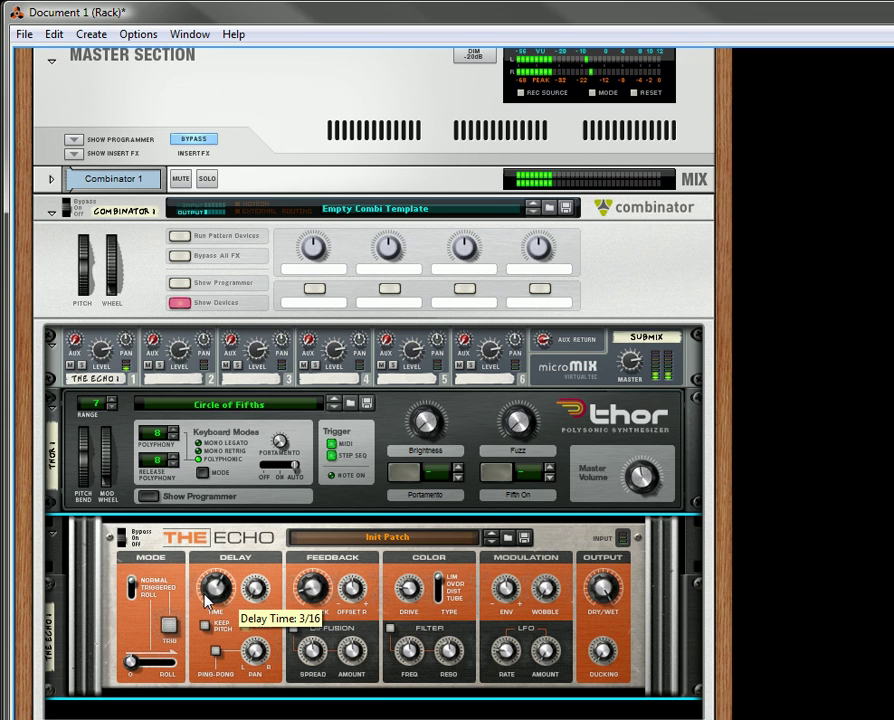
left_click_drag(218, 600, 237, 629)
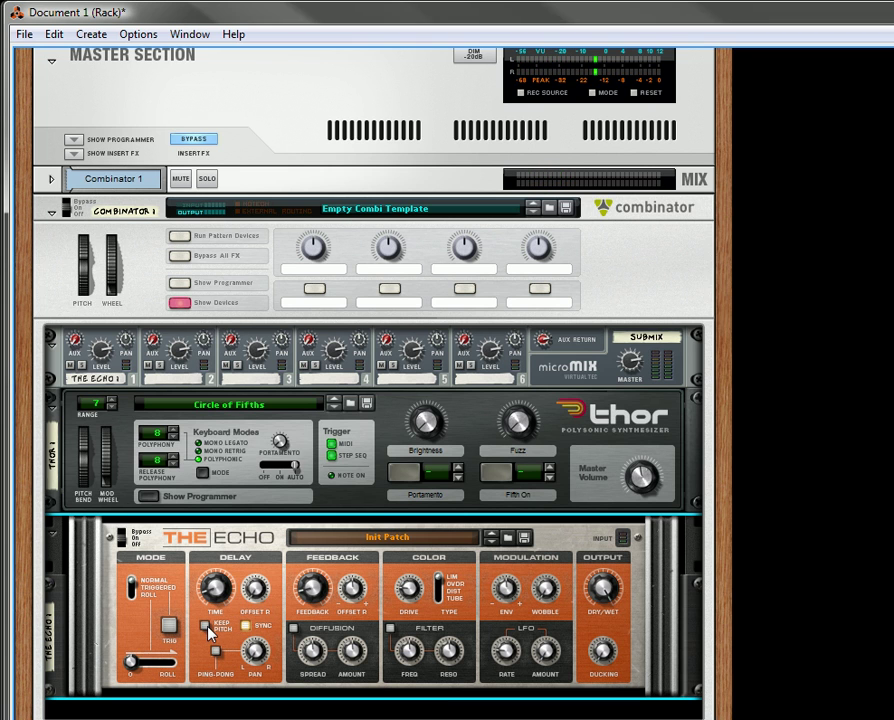
Try very short delay times, ending with Keep Pitch on and the delay around 1/32
left_click(206, 626)
left_click(206, 627)
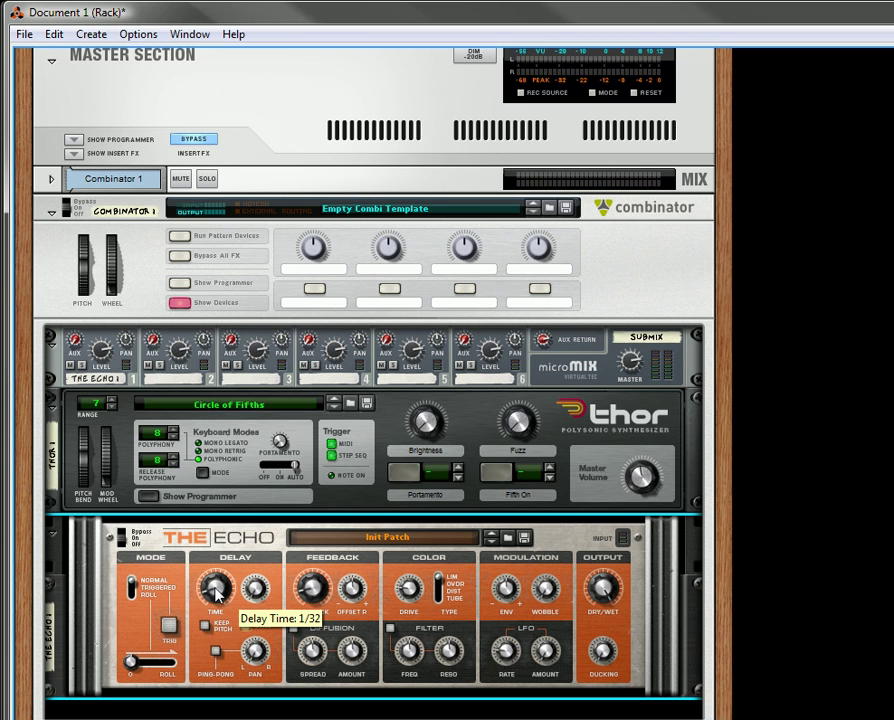
left_click_drag(218, 593, 236, 603)
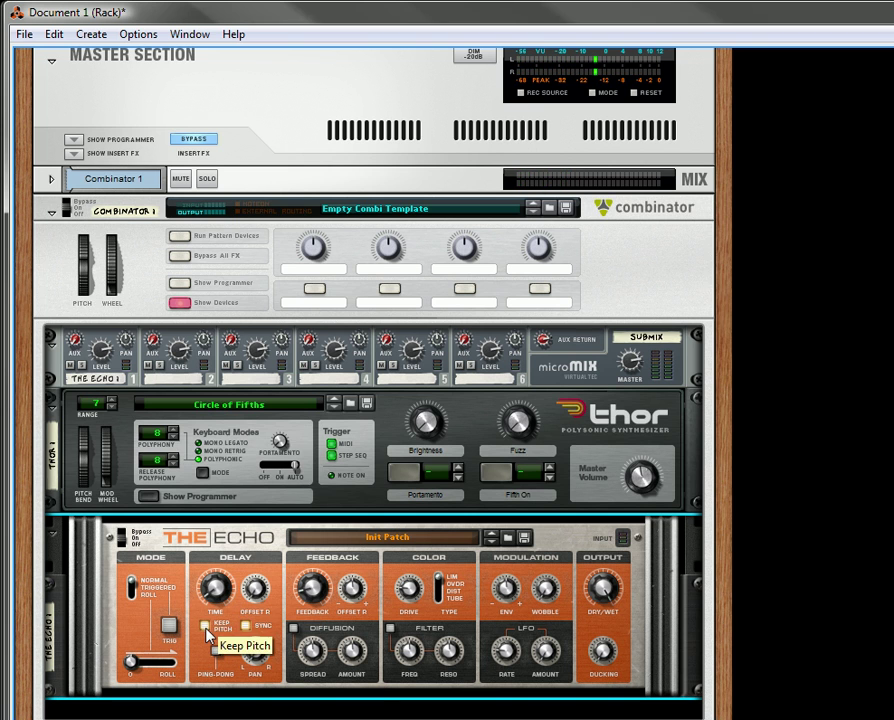
left_click(205, 626)
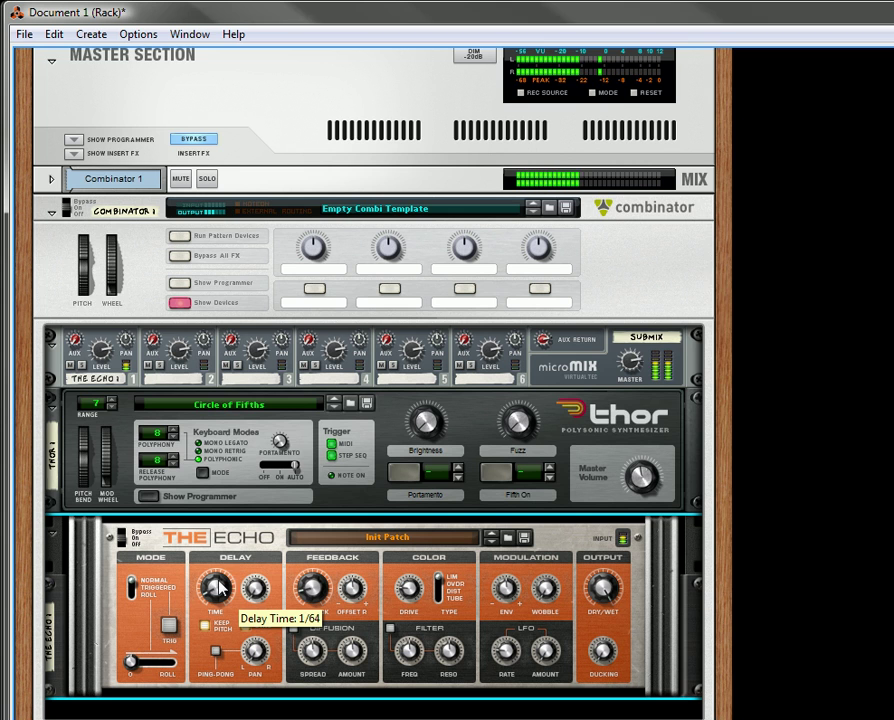
mouse_move(219, 593)
left_mouse_down()
mouse_move(230, 598)
mouse_move(234, 576)
mouse_move(235, 586)
left_mouse_up()
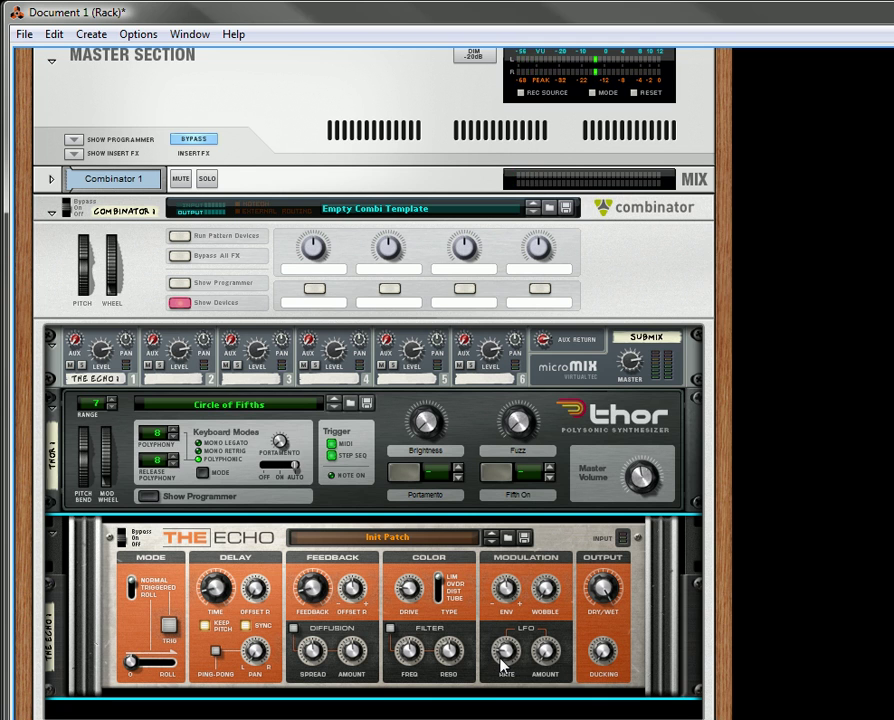
Set The Echo's LFO rate to 31.4 Hz, LFO amount to 121 and delay time to 1/64
left_click_drag(503, 677, 585, 598)
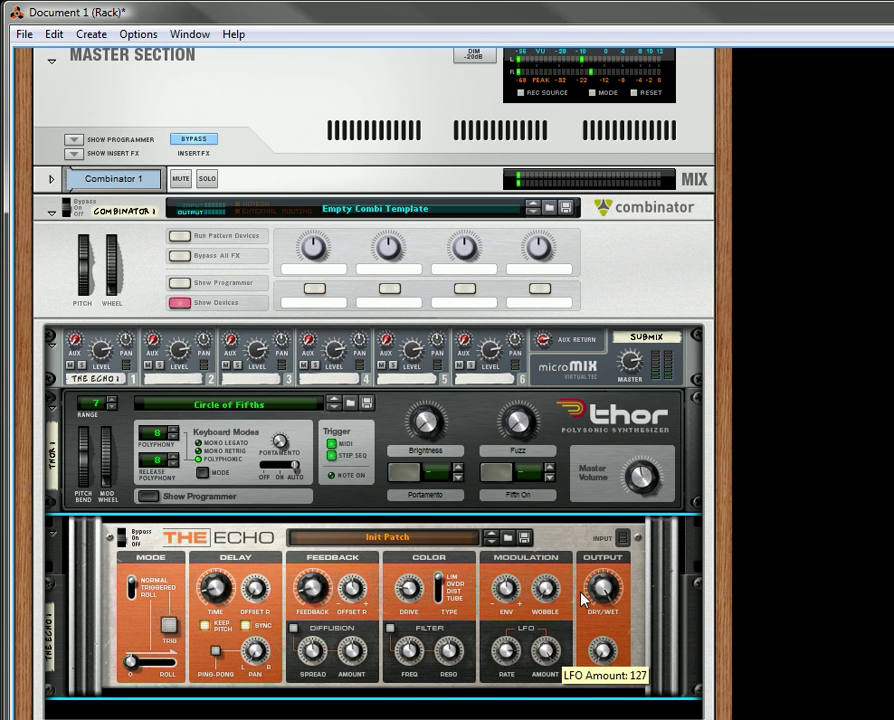
left_click_drag(542, 664, 543, 670)
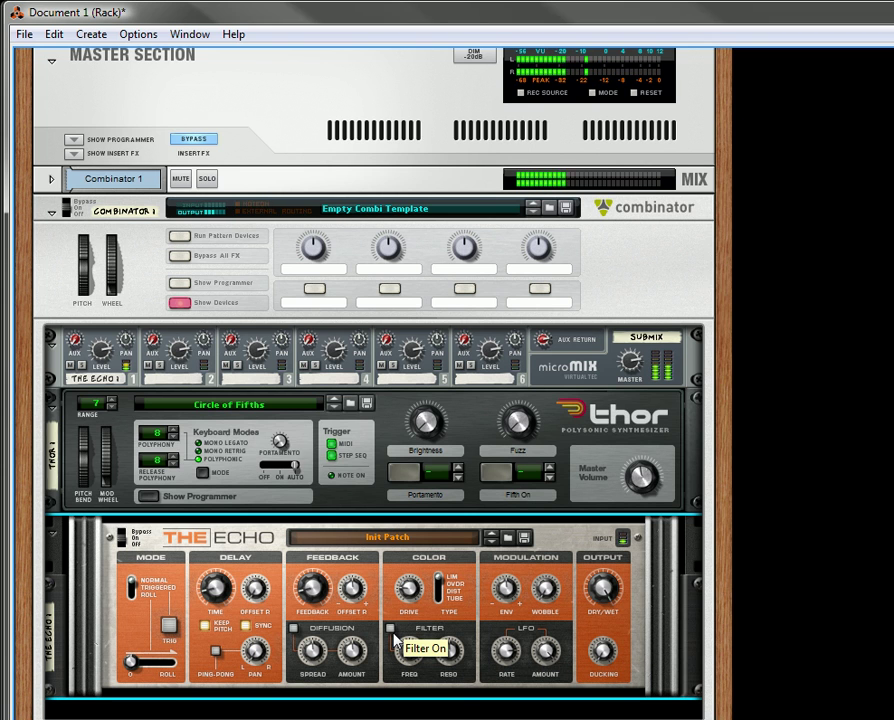
mouse_move(218, 592)
left_mouse_down()
mouse_move(226, 604)
mouse_move(246, 587)
mouse_move(220, 602)
left_mouse_up()
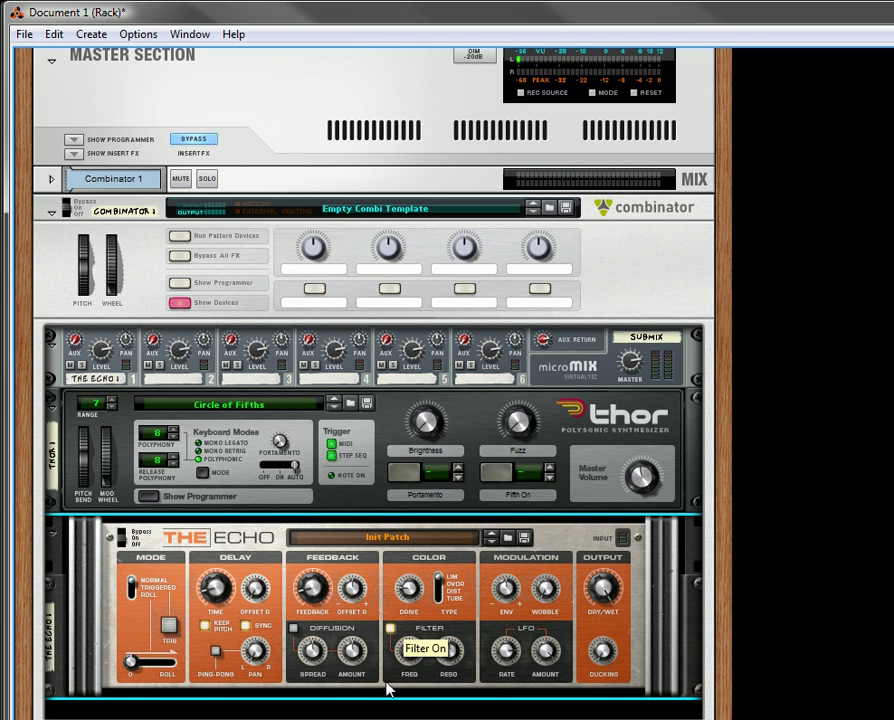
Switch on The Echo's filter with resonance 127 and cutoff around 1.12 kHz
left_click(391, 628)
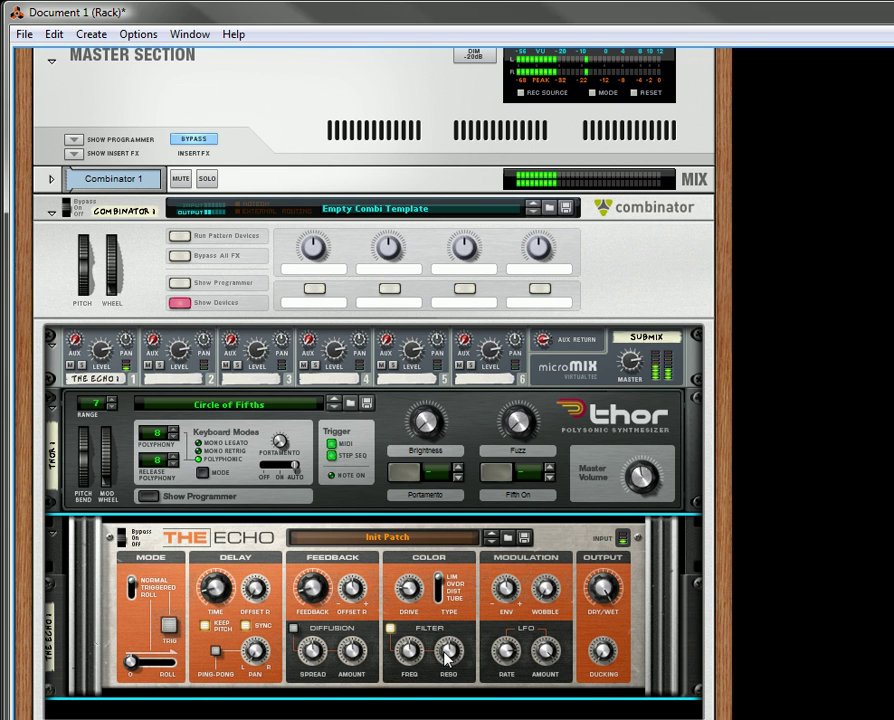
left_click_drag(449, 655, 473, 618)
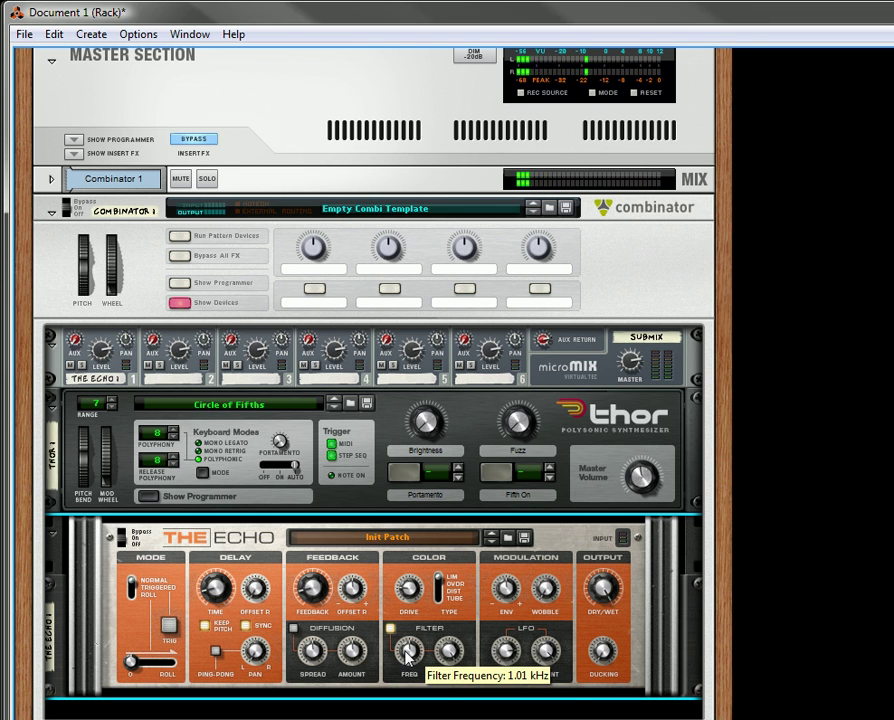
left_click_drag(406, 656, 424, 657)
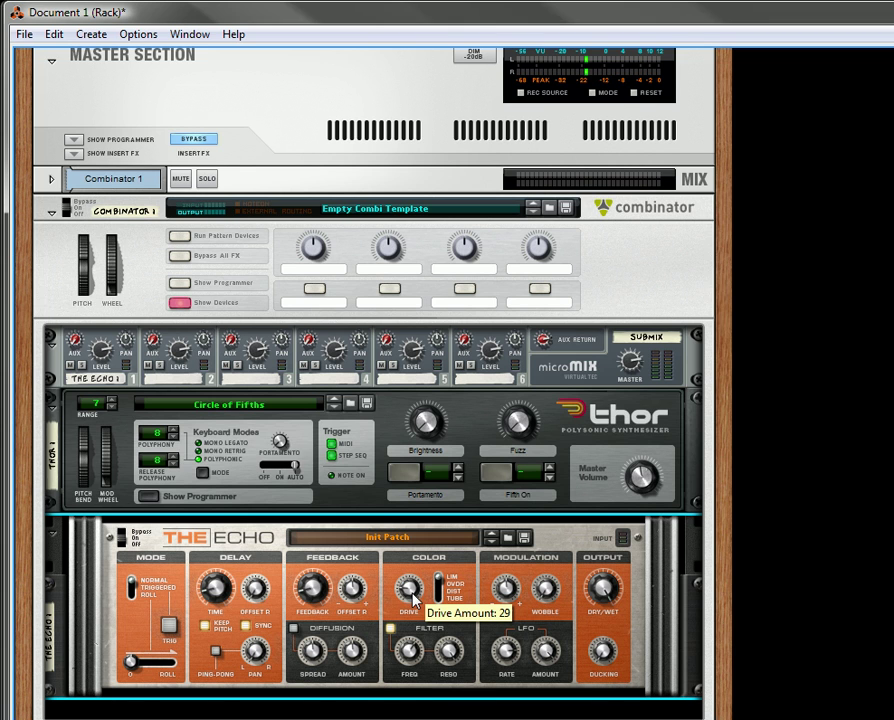
Raise The Echo's drive to 55 and feedback to 44%
left_click_drag(412, 593, 423, 589)
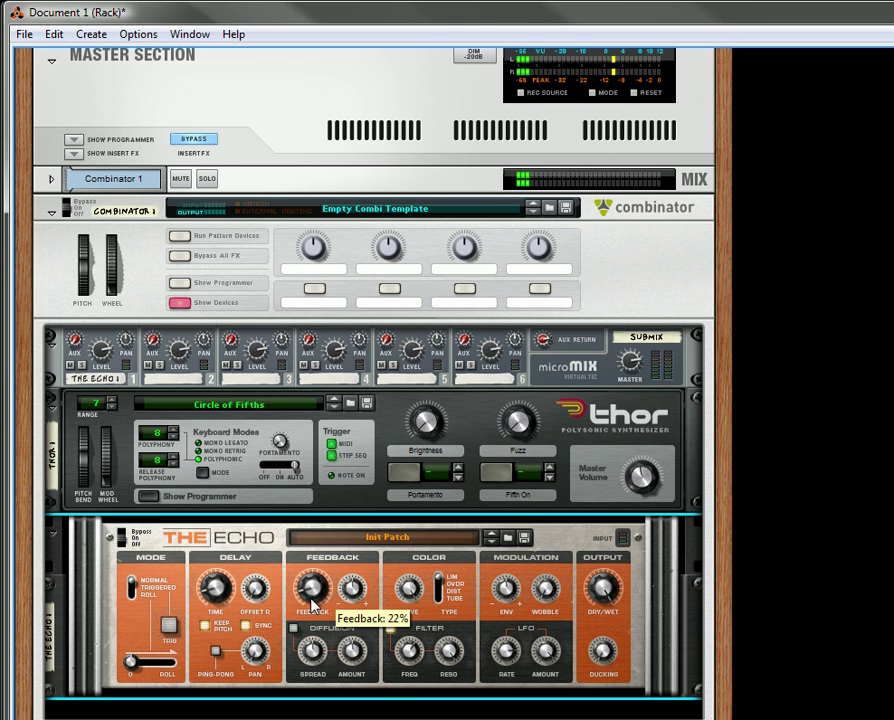
left_click_drag(313, 605, 323, 594)
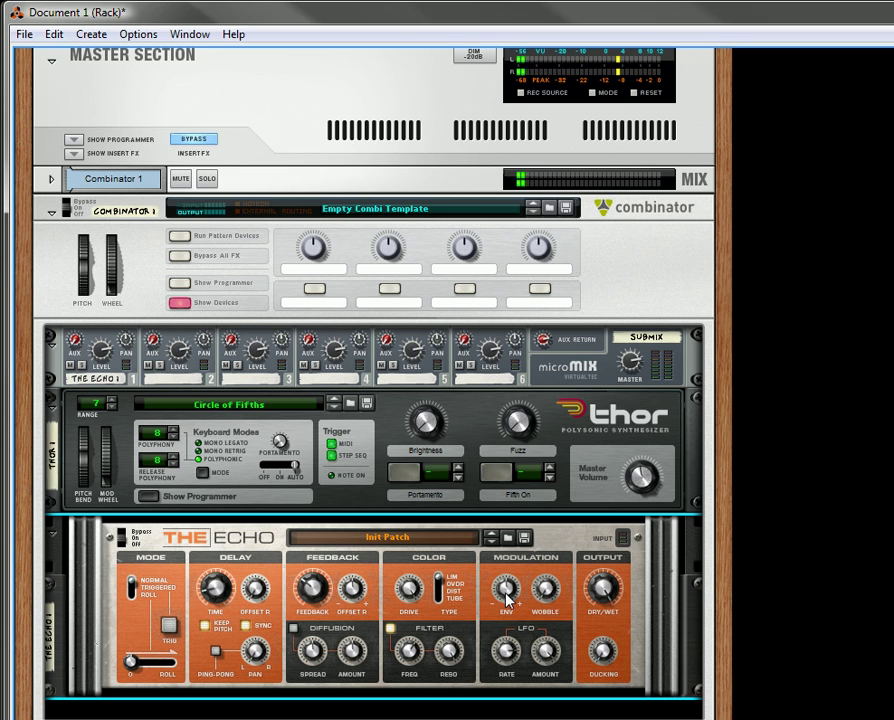
Set The Echo's envelope modulation to about 11 and turn wobble up toward 107
left_click_drag(511, 597, 514, 599)
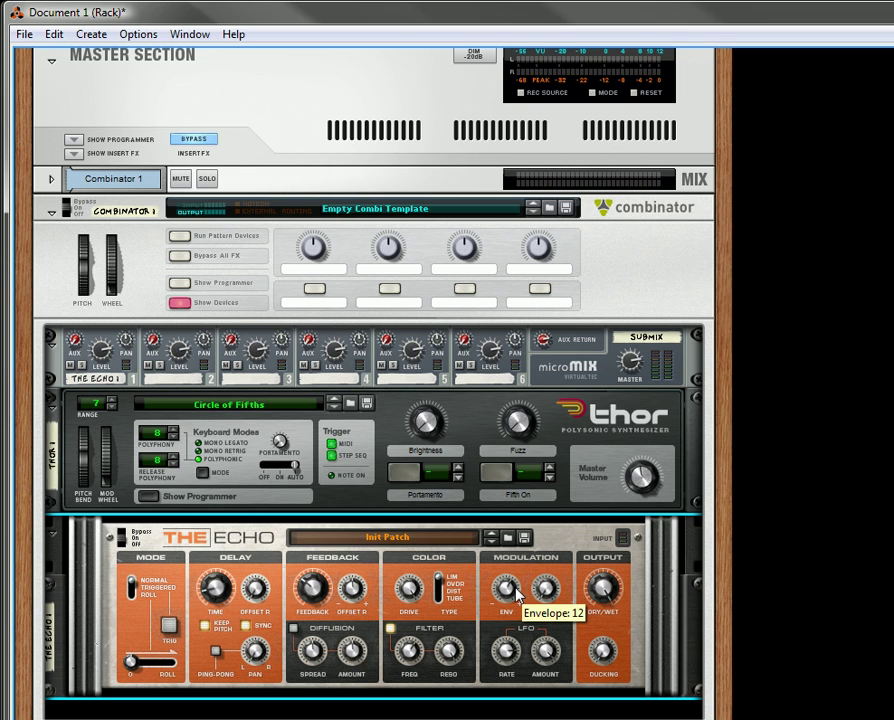
left_click_drag(517, 596, 511, 600)
left_click_drag(506, 604, 508, 590)
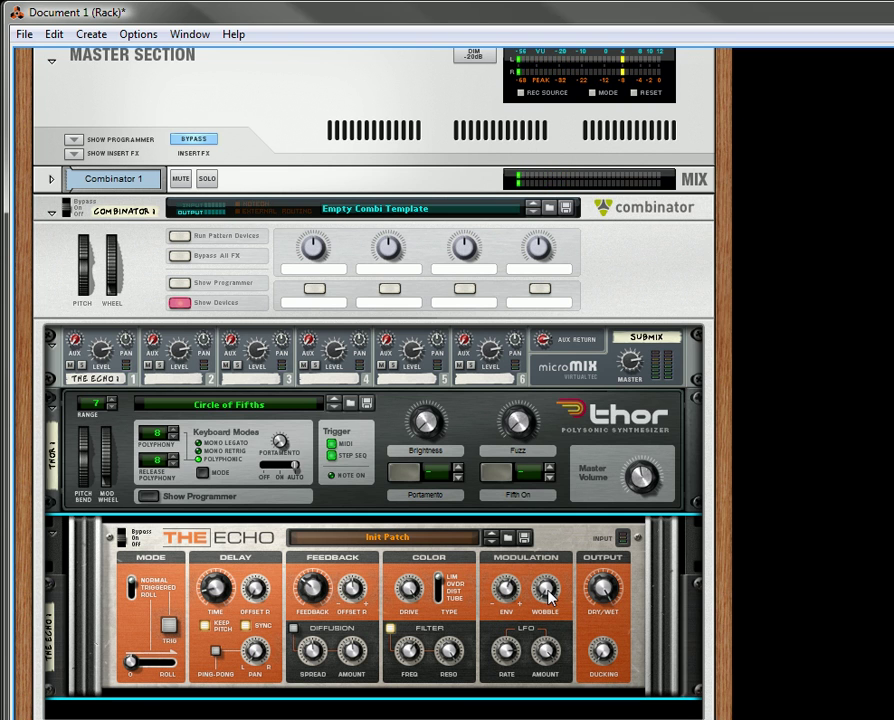
mouse_move(549, 592)
left_mouse_down()
mouse_move(551, 547)
mouse_move(553, 615)
mouse_move(553, 600)
left_mouse_up()
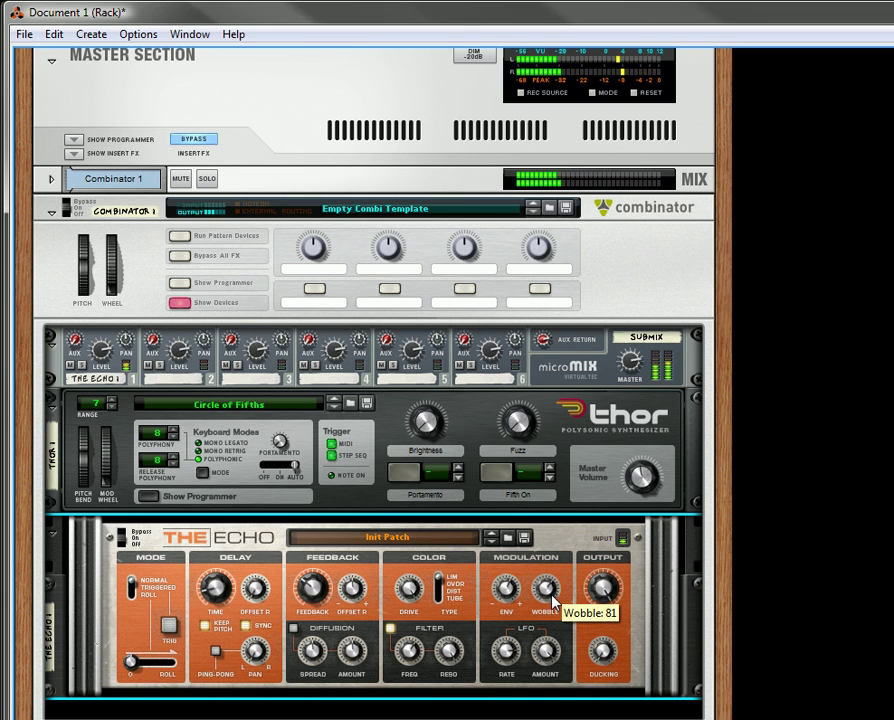